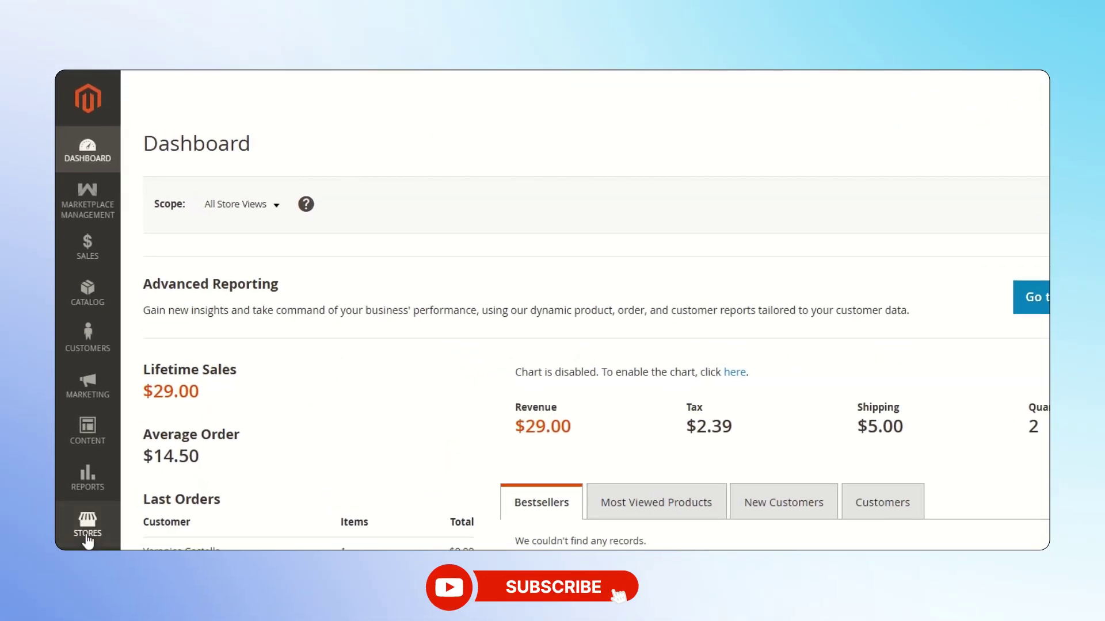
# Open the store configuration's Webkul Marketplace settings and go to the Marketplace Order Edit section.
pyautogui.click(86, 535)
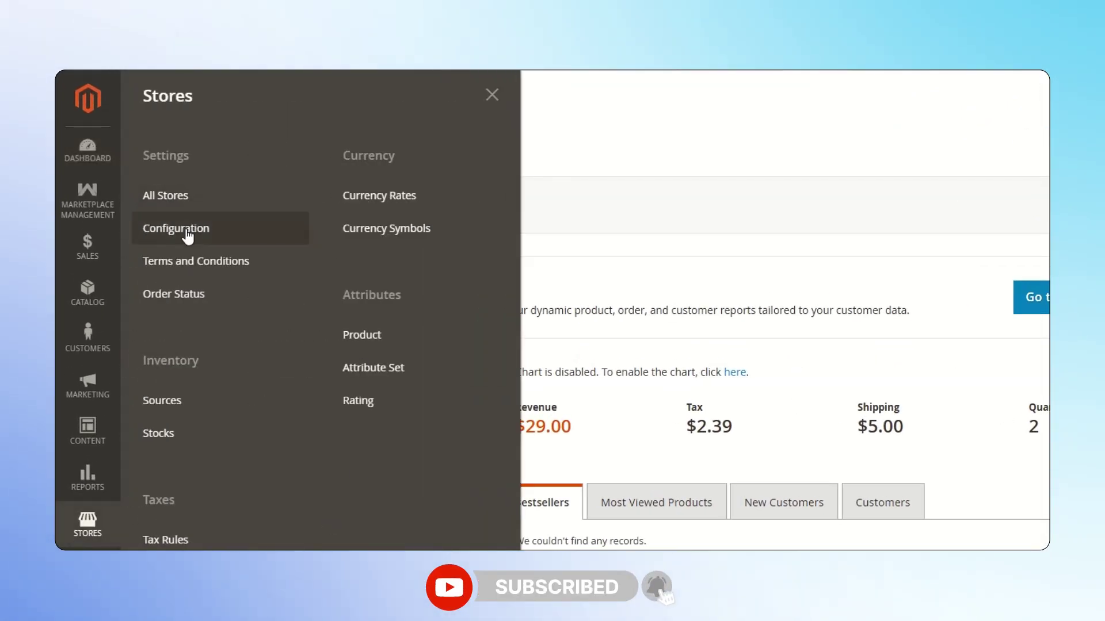
pyautogui.click(185, 228)
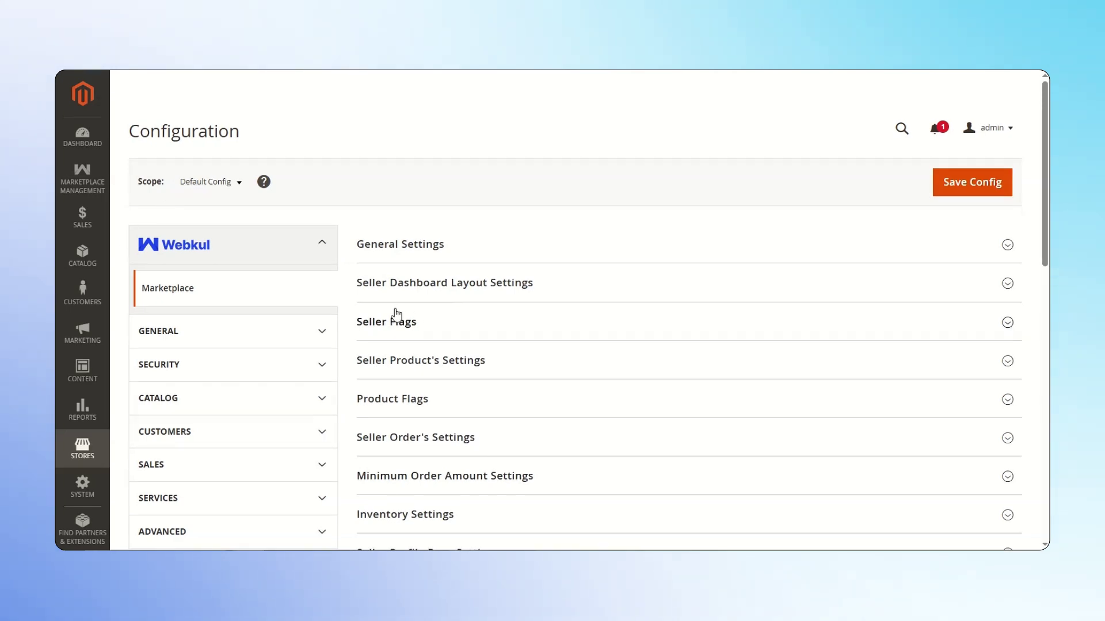
pyautogui.scroll(-5, 402, 322)
pyautogui.scroll(-6, 422, 334)
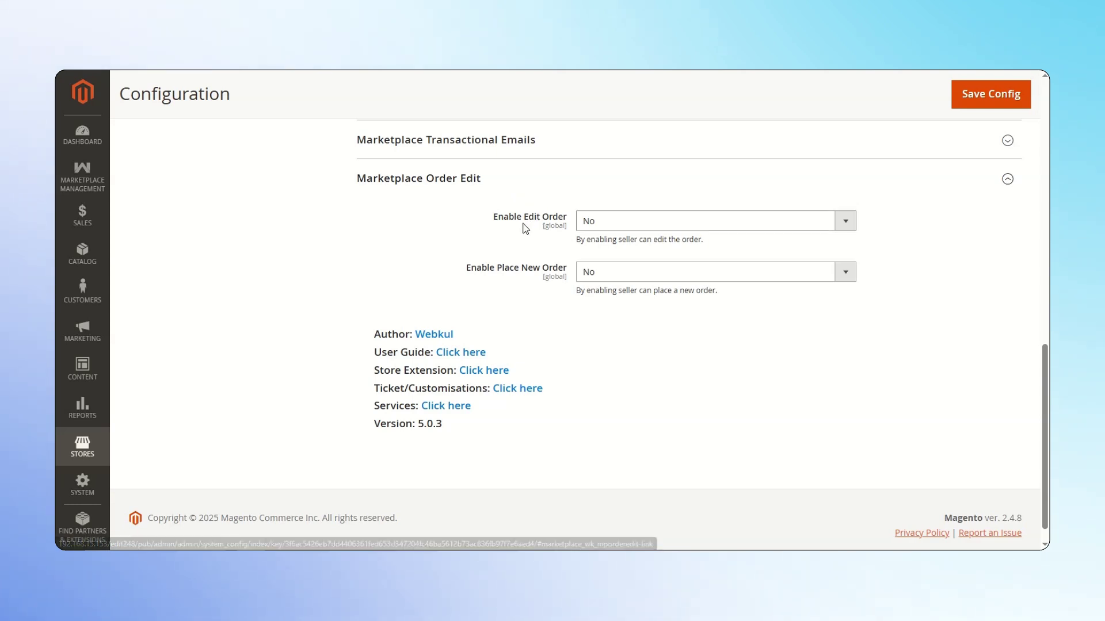
# Set both Enable Edit Order and Enable Place New Order to Yes in the Marketplace Order Edit settings.
pyautogui.click(601, 223)
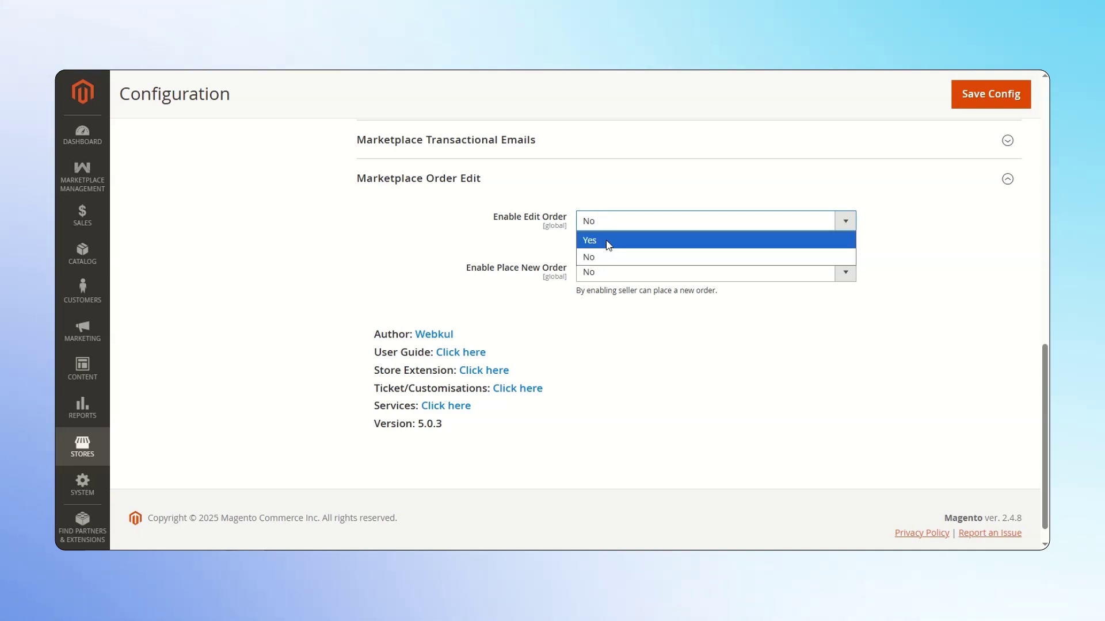
pyautogui.click(608, 241)
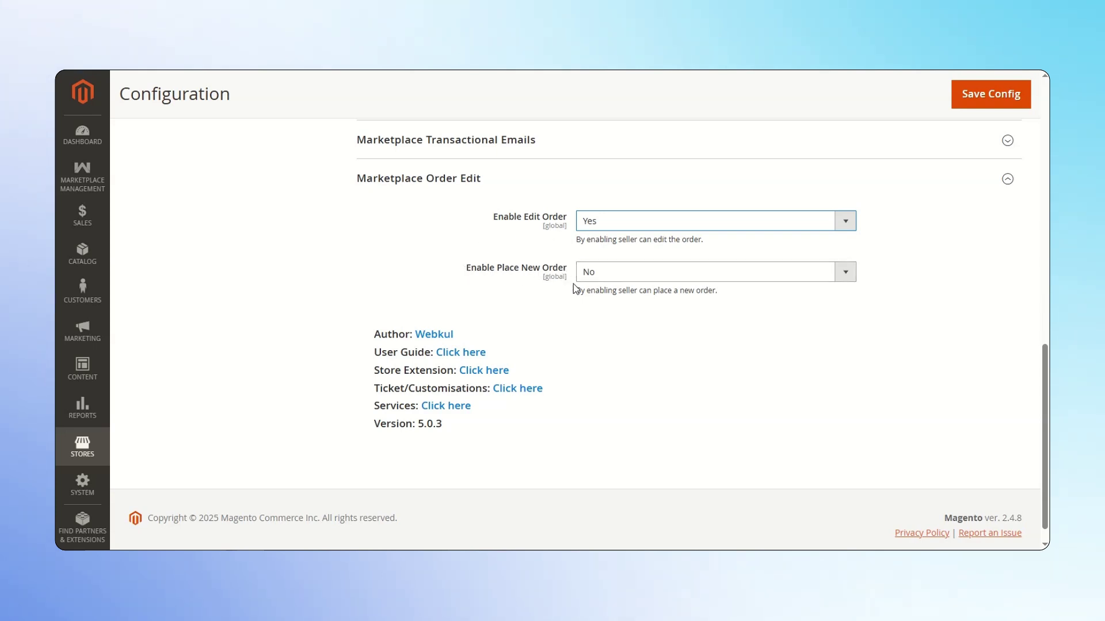
pyautogui.click(602, 274)
pyautogui.click(595, 307)
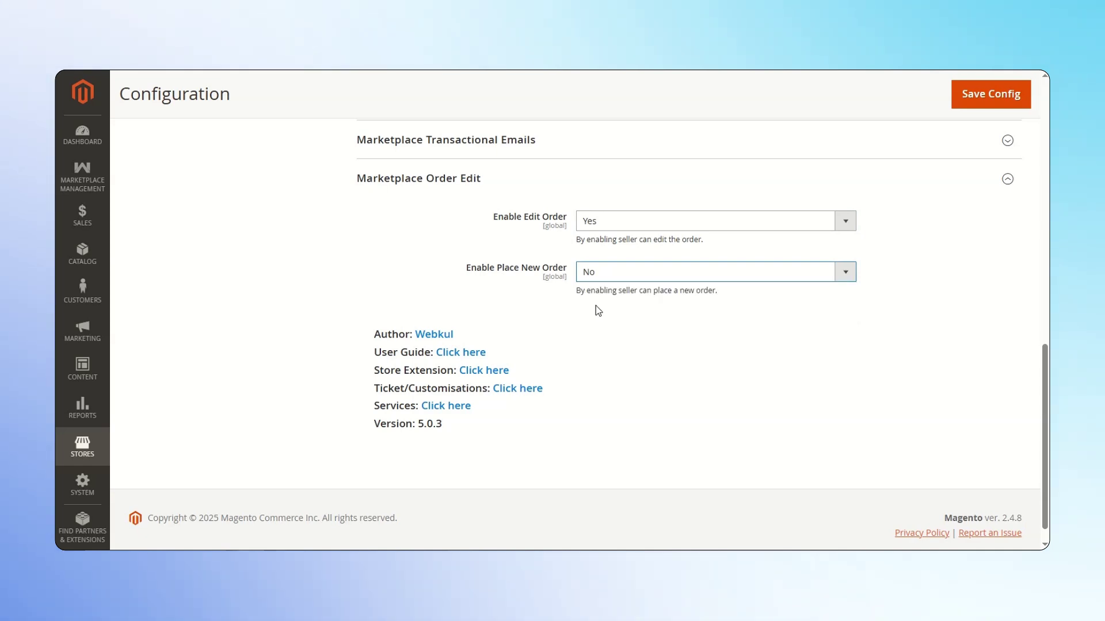
pyautogui.click(605, 275)
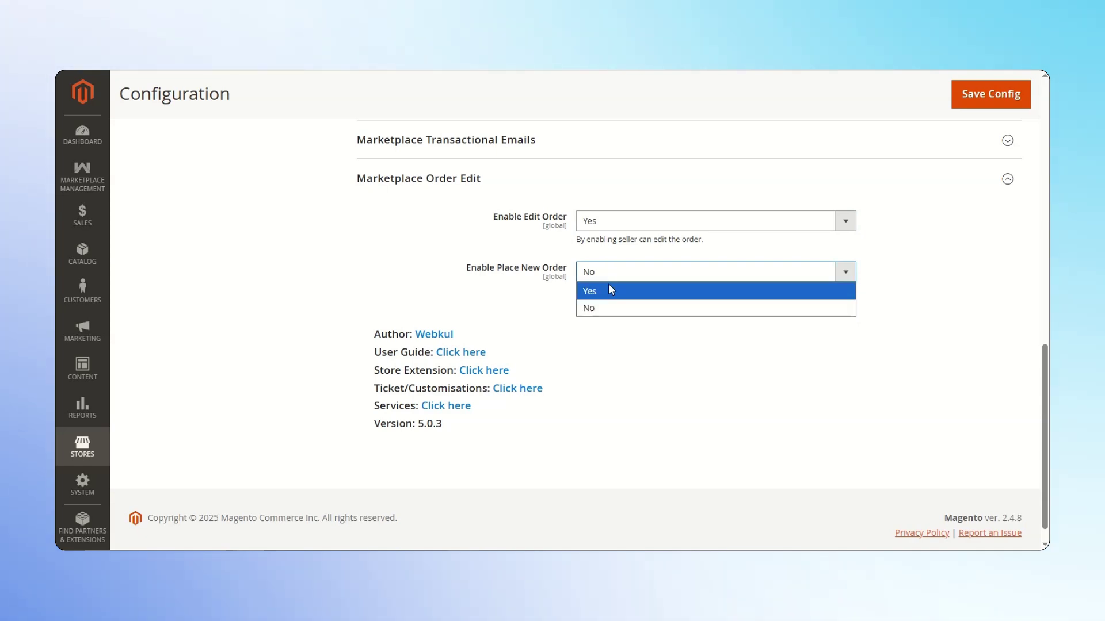
pyautogui.click(610, 293)
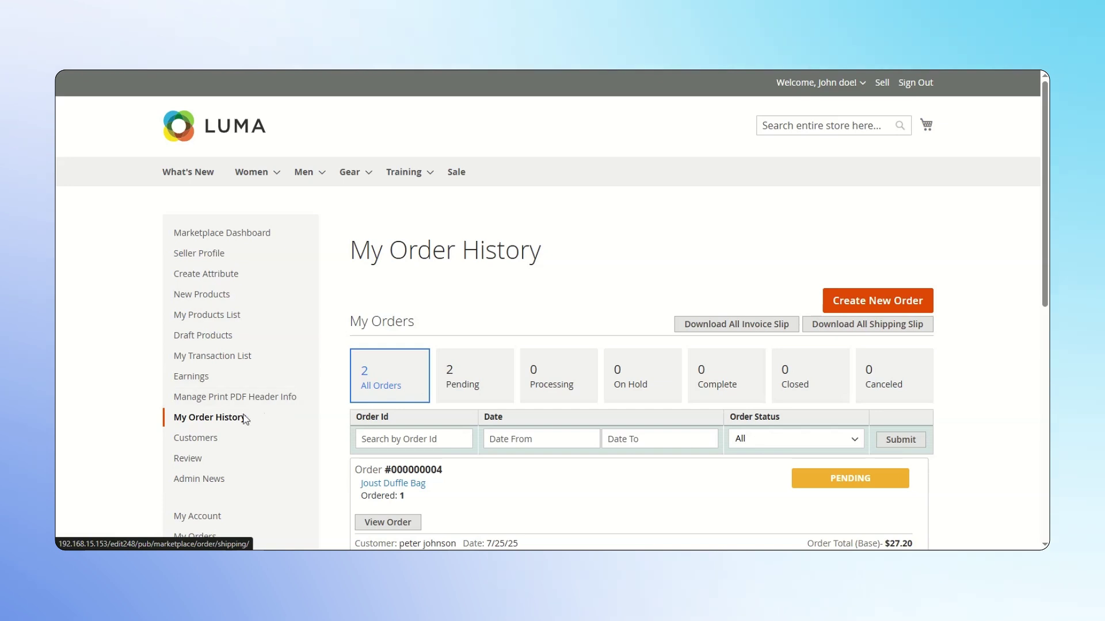
# Start creating a new order from the seller's order history for the second customer in the list.
pyautogui.click(843, 317)
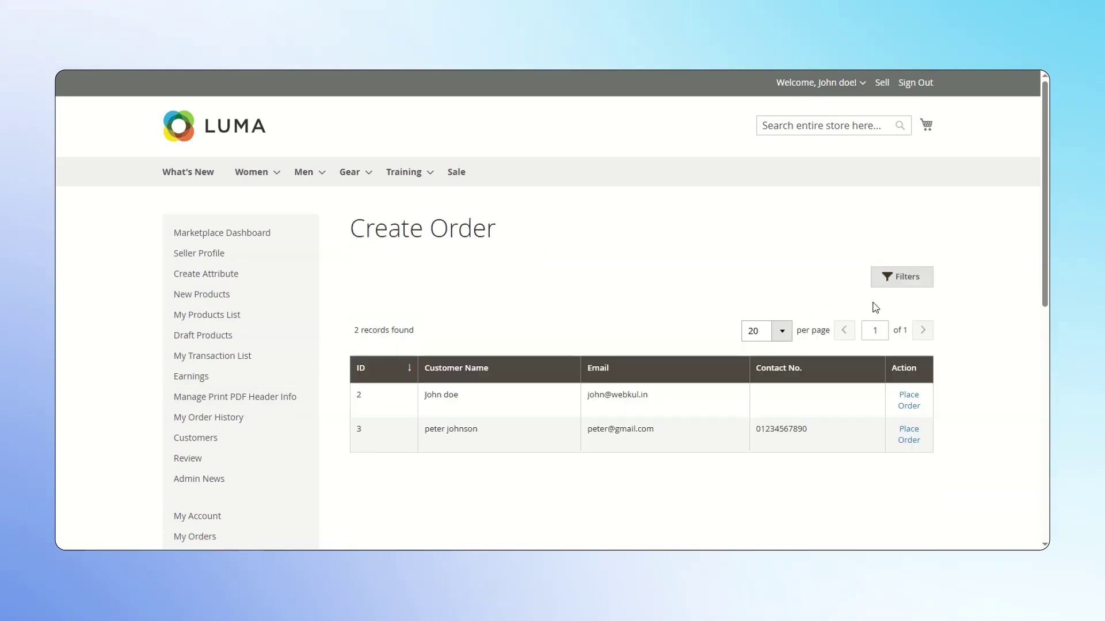
pyautogui.scroll(-1, 834, 370)
pyautogui.click(907, 369)
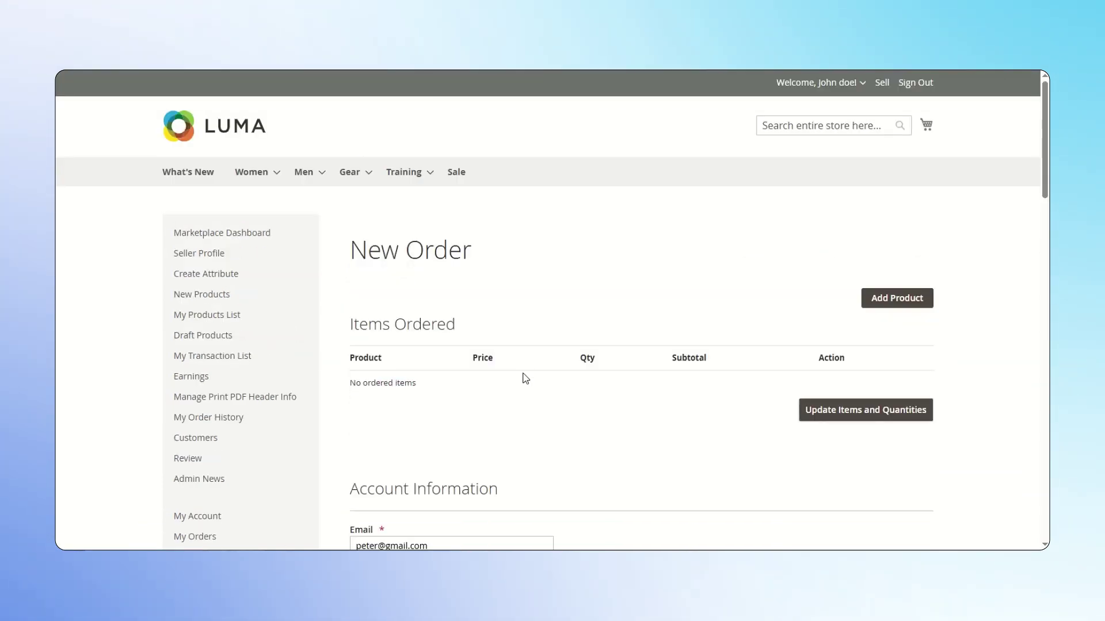
# Add the Joust Duffle Bag to the new order, remove it again and update the ordered items.
pyautogui.click(898, 302)
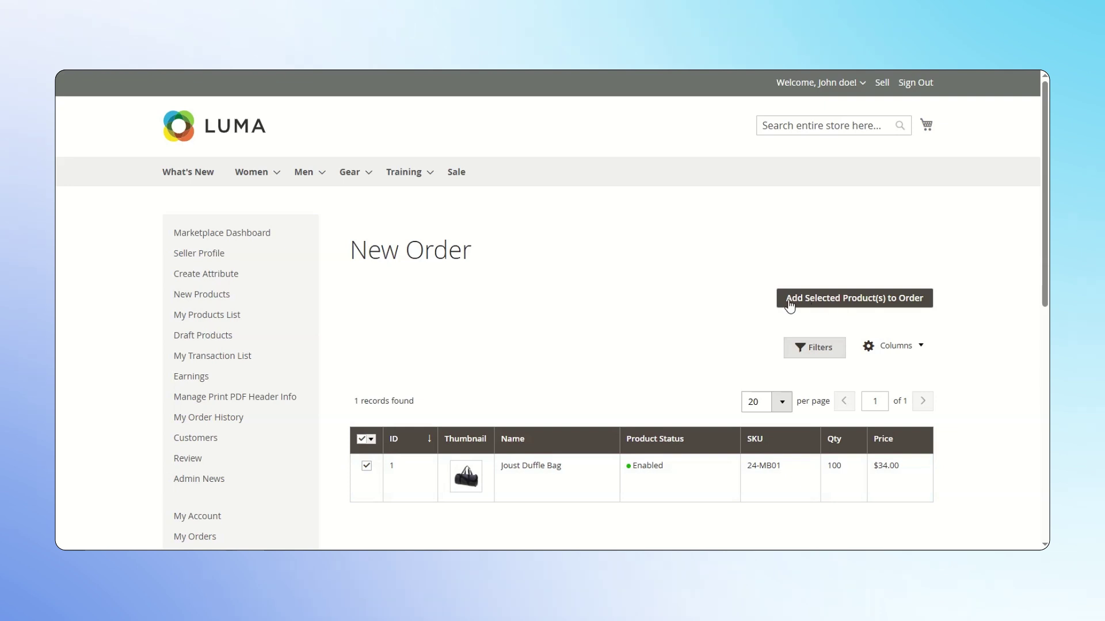
pyautogui.click(825, 300)
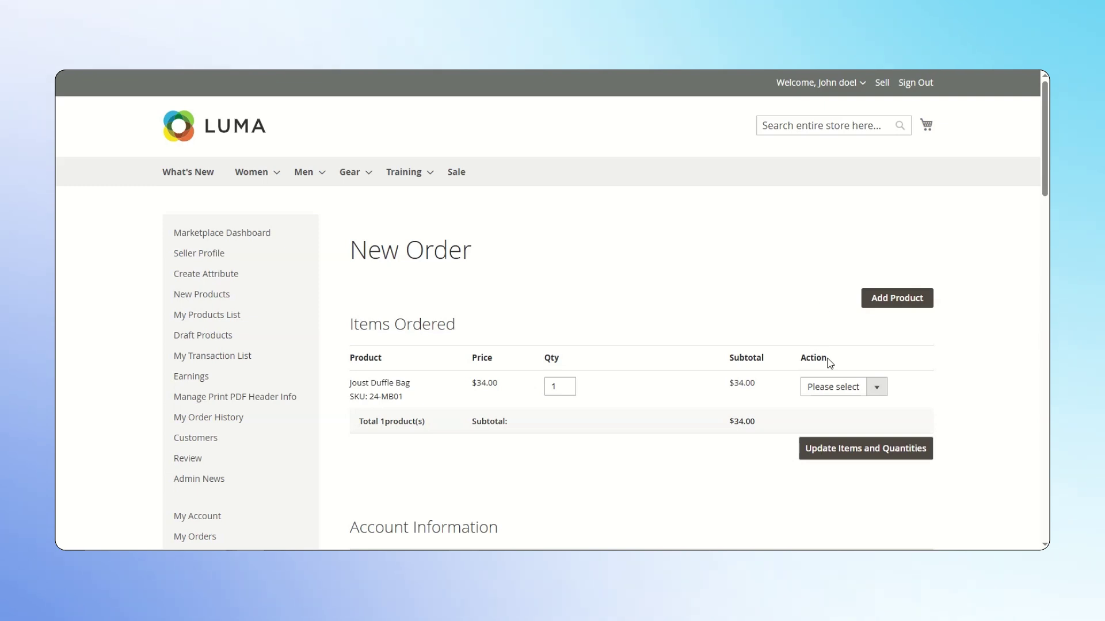
pyautogui.click(820, 390)
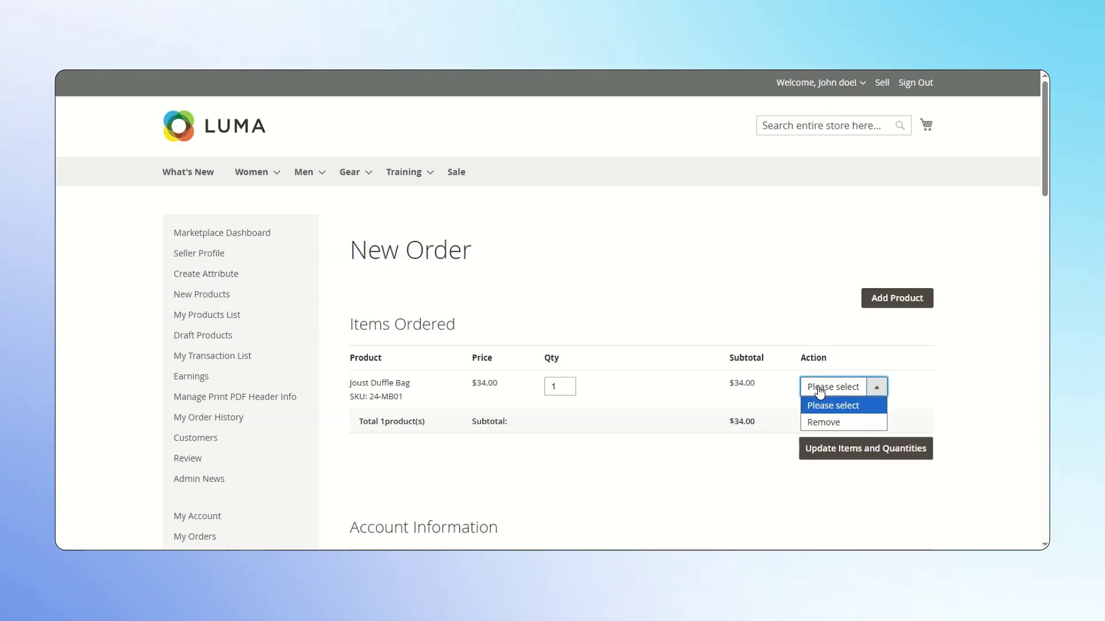
pyautogui.click(840, 425)
pyautogui.click(827, 448)
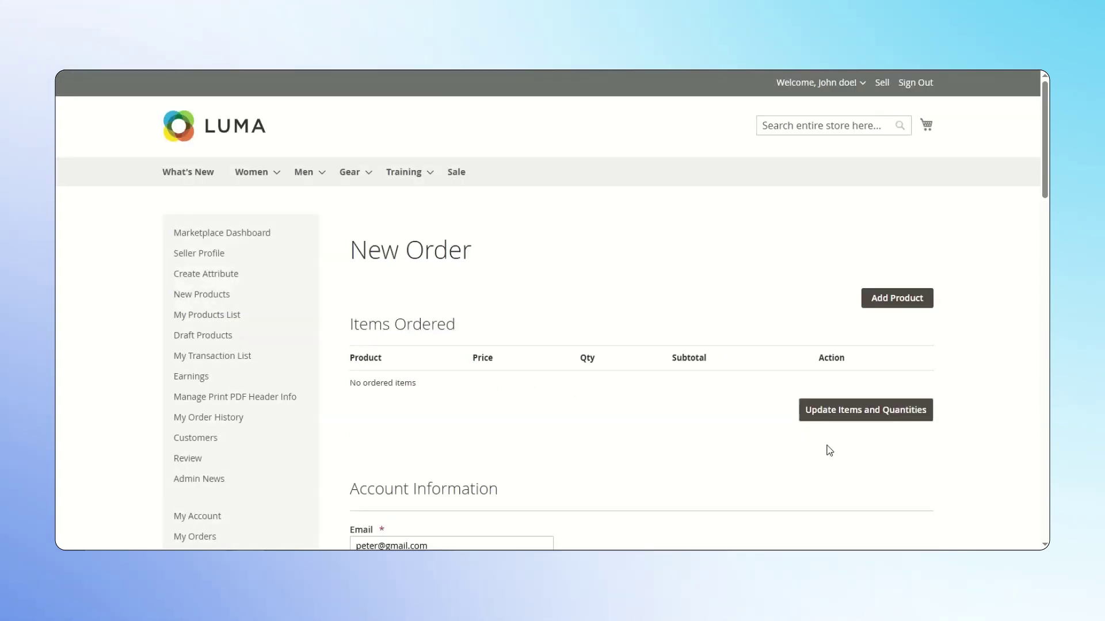
# Add the Joust Duffle Bag from the product list to the new order.
pyautogui.click(906, 305)
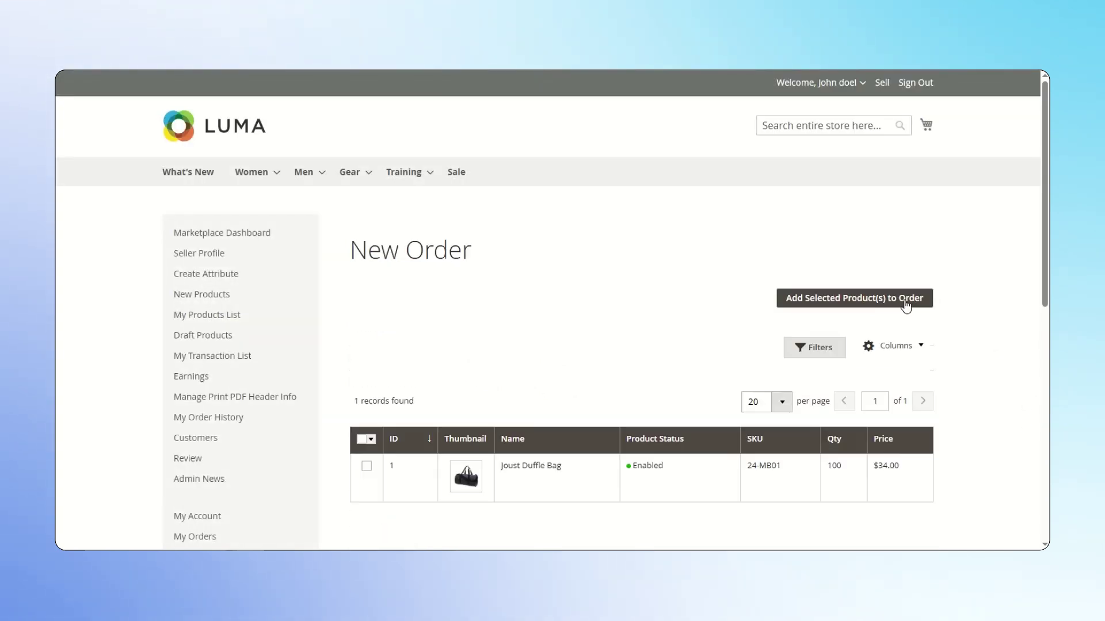
pyautogui.click(367, 467)
pyautogui.click(874, 299)
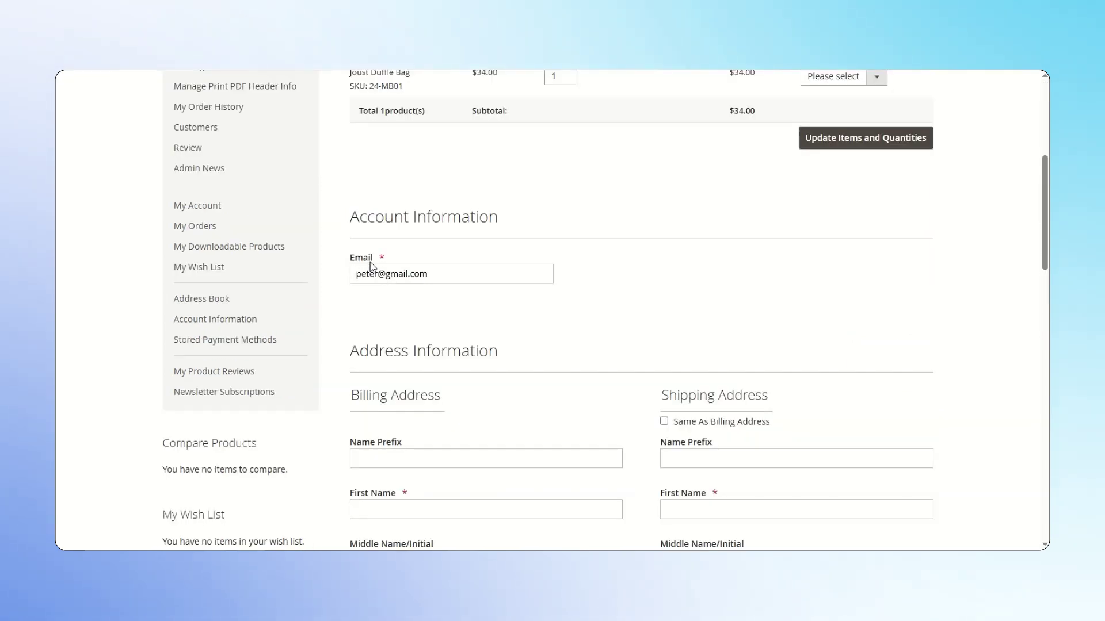
# Fill in the customer's billing name, address and phone number, and make the shipping address the same as billing.
pyautogui.scroll(-5, 402, 425)
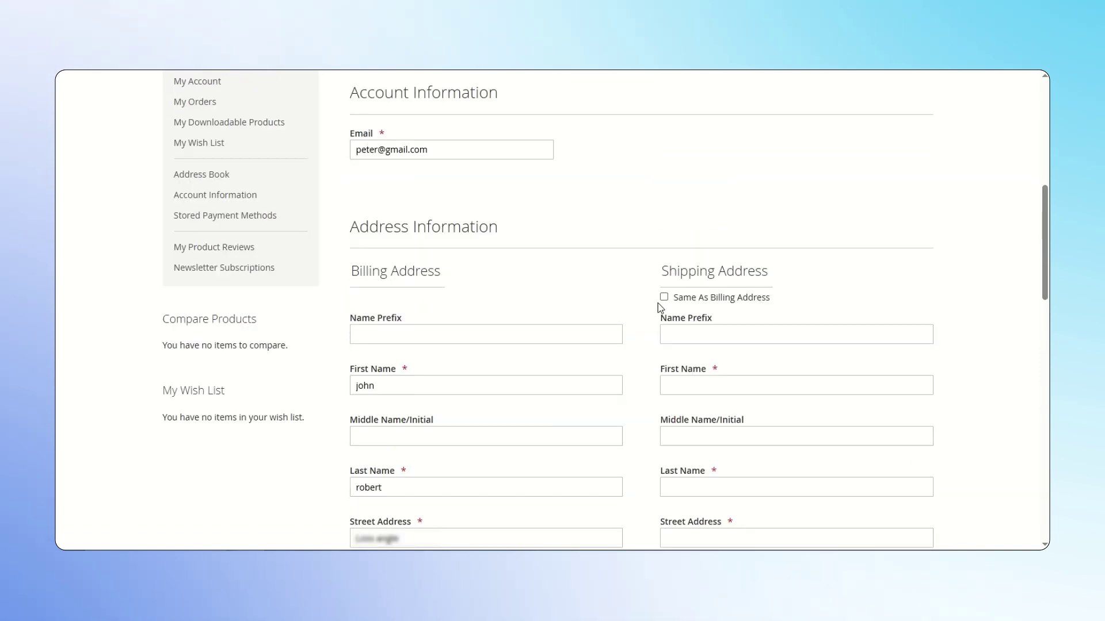
pyautogui.click(663, 298)
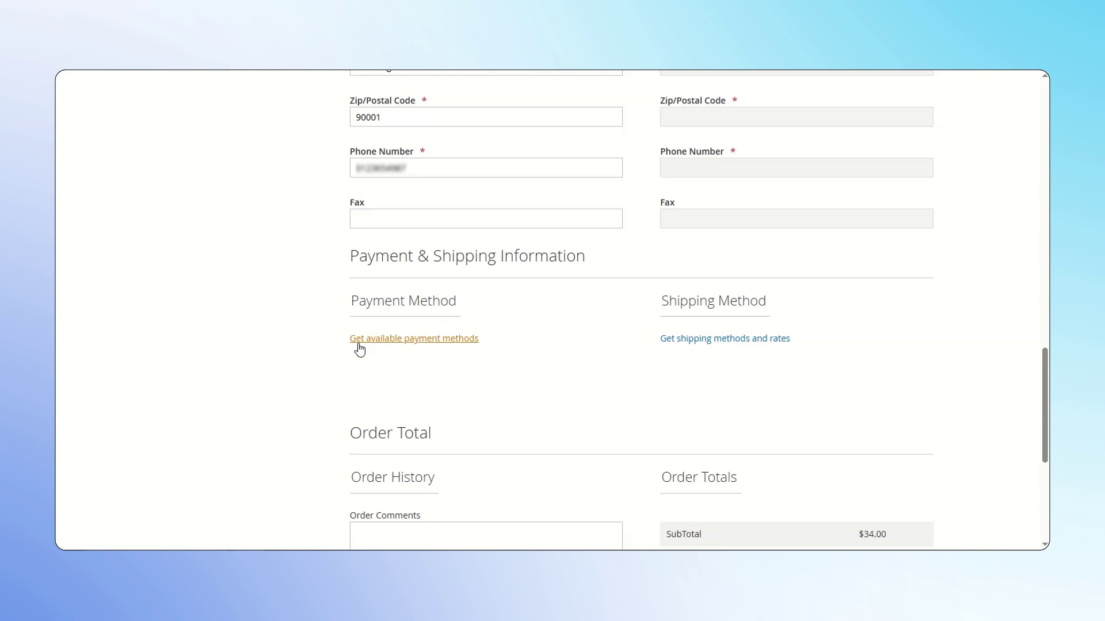
# Choose Check / Money order payment and Flat Rate Fixed $5.00 shipping, and submit the new order.
pyautogui.click(362, 341)
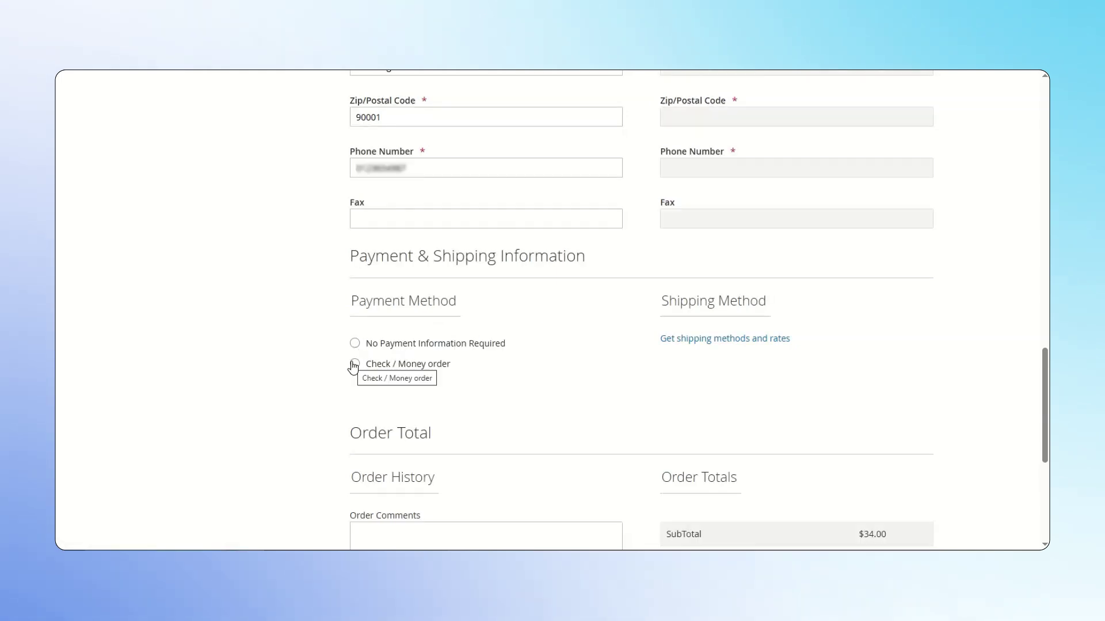
pyautogui.click(354, 364)
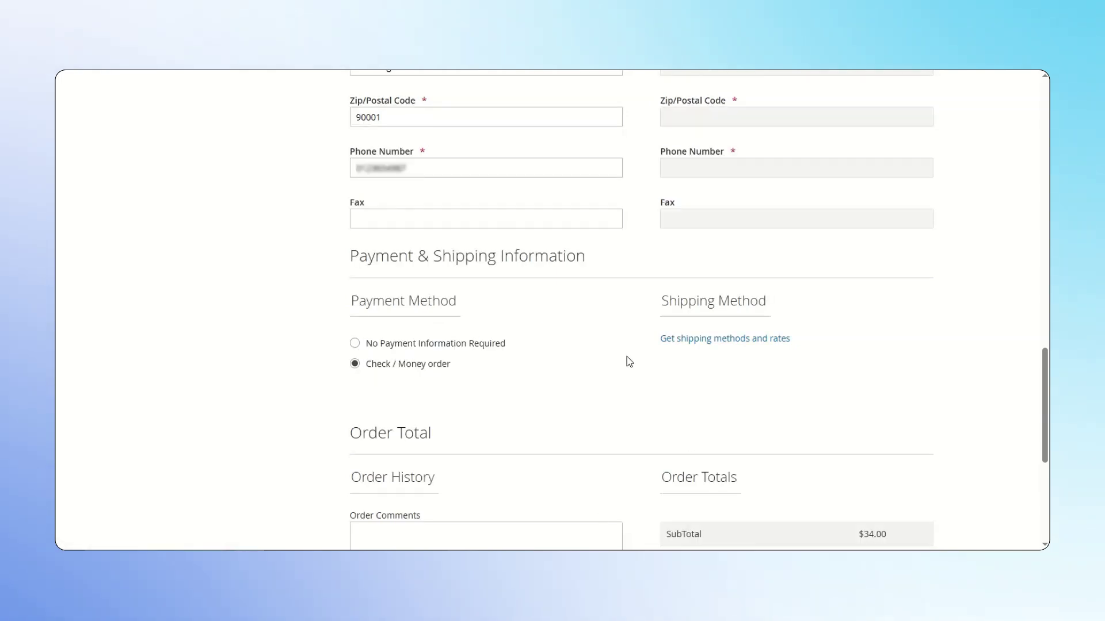
pyautogui.click(781, 344)
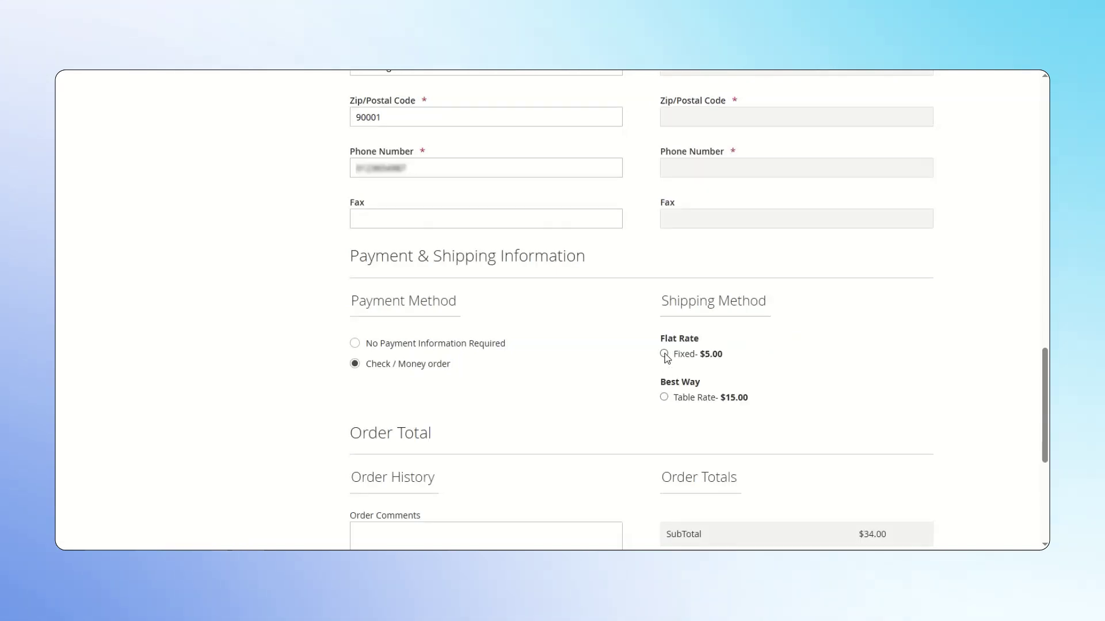
pyautogui.click(665, 353)
pyautogui.scroll(-5, 664, 353)
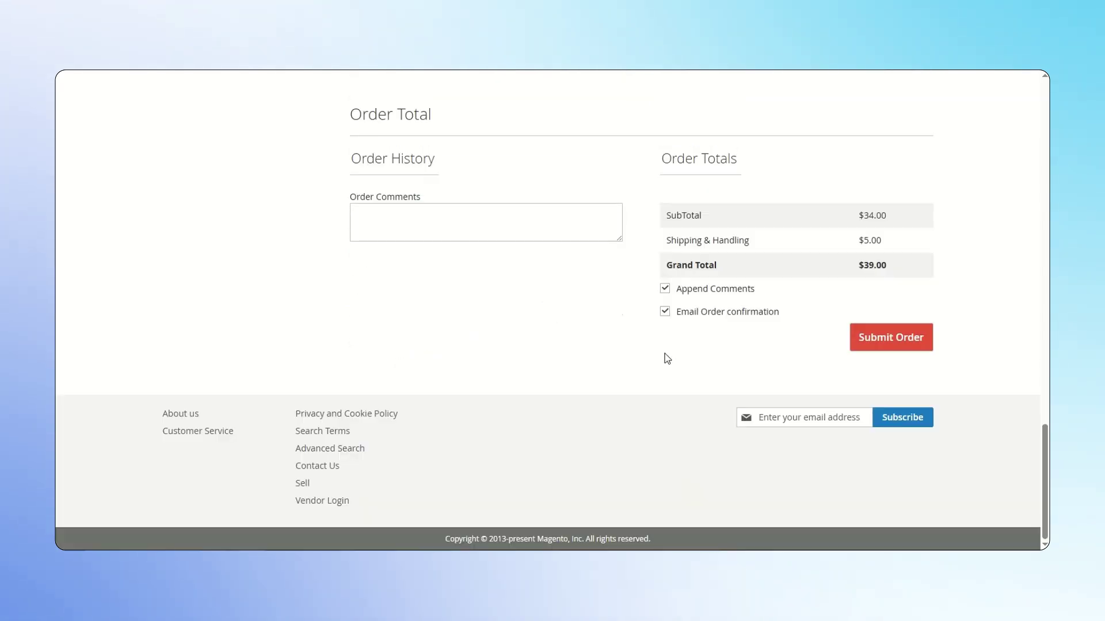
pyautogui.click(902, 337)
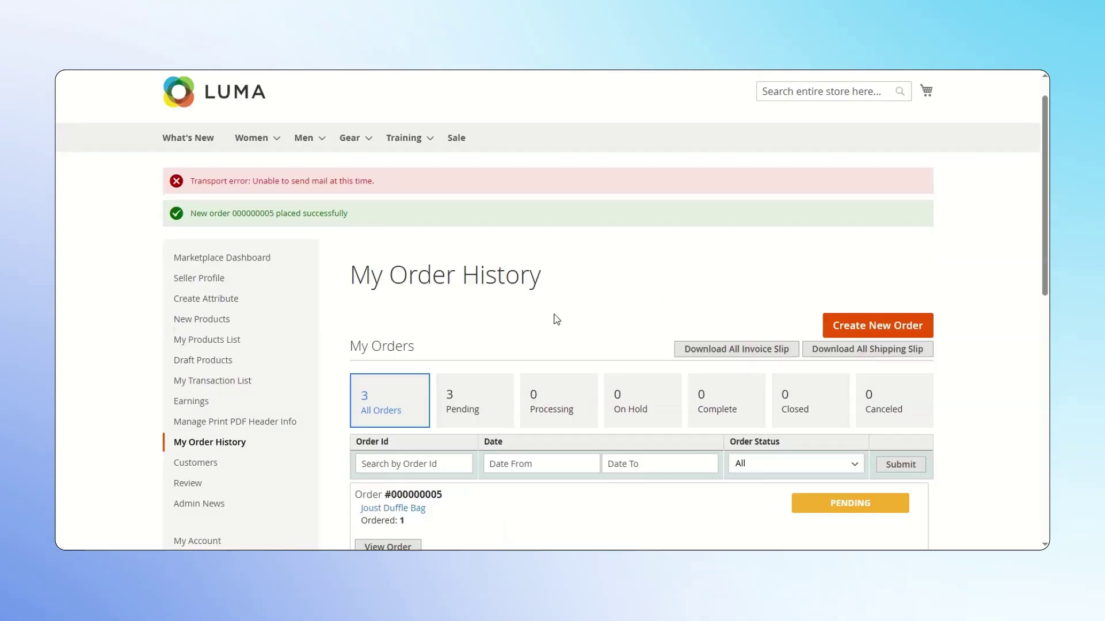
# Open the newest order in My Order History and start editing it, accepting that it is canceled and replaced.
pyautogui.scroll(-3, 556, 319)
pyautogui.scroll(2, 548, 316)
pyautogui.scroll(-1, 538, 331)
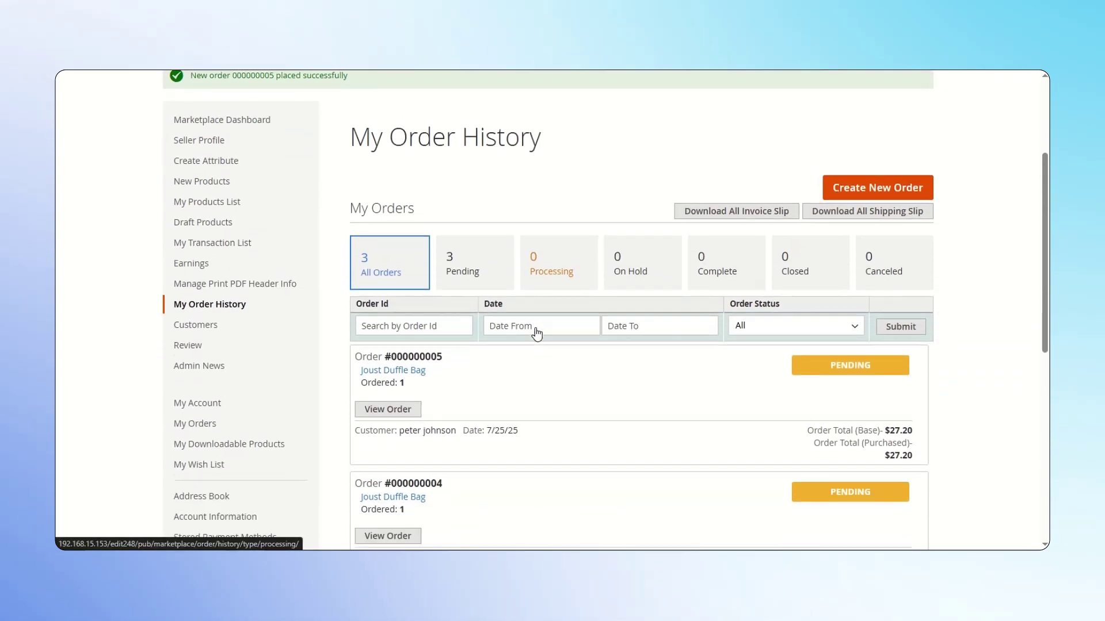
pyautogui.click(386, 397)
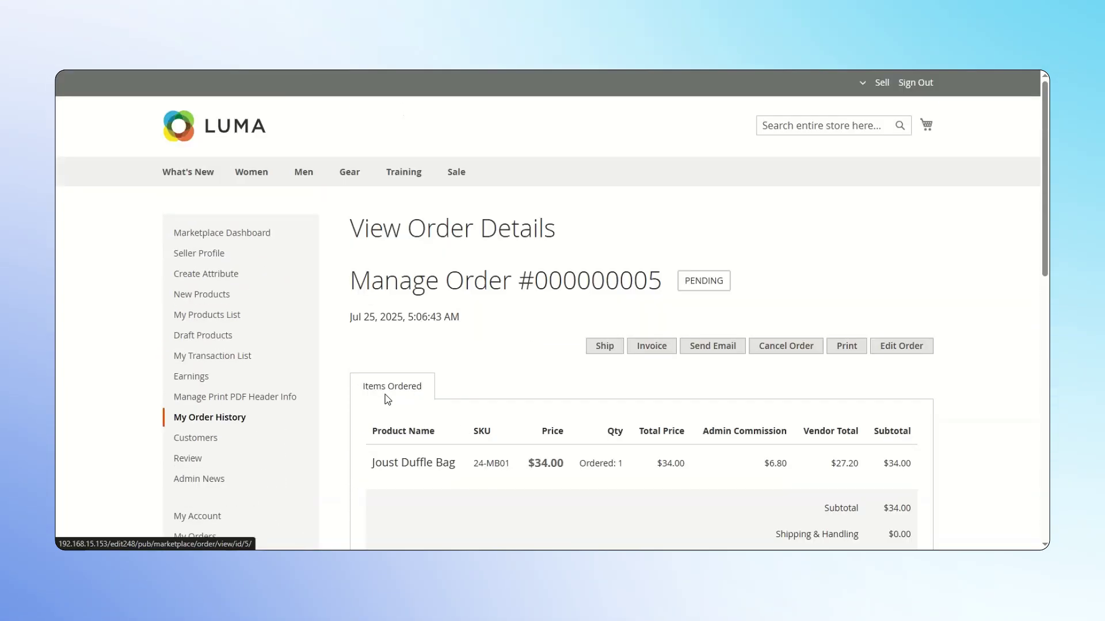
pyautogui.click(910, 378)
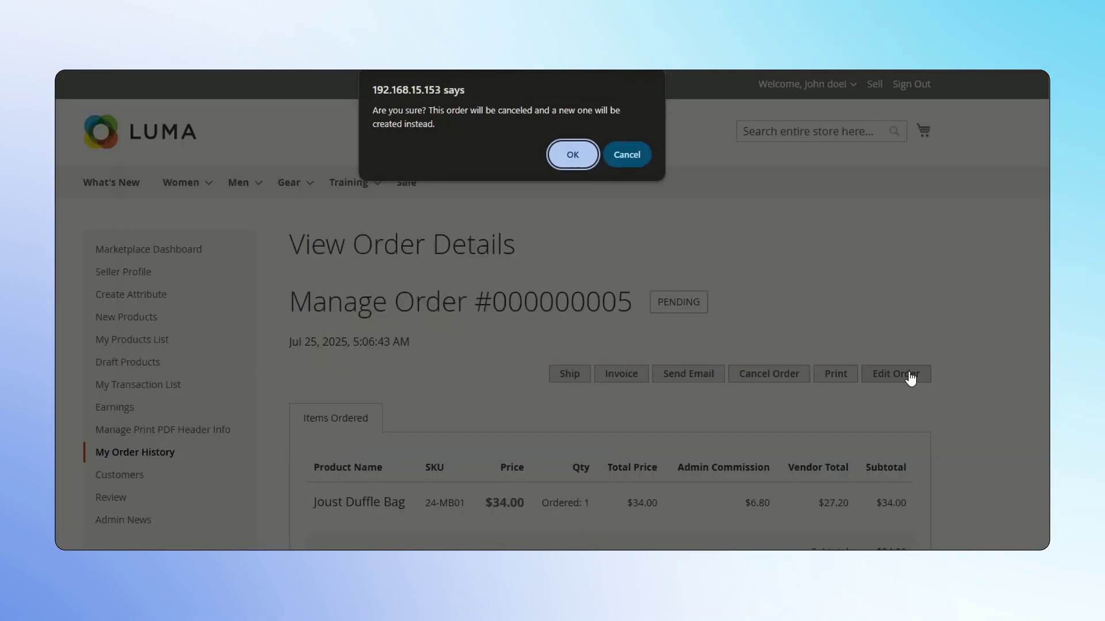
pyautogui.click(580, 157)
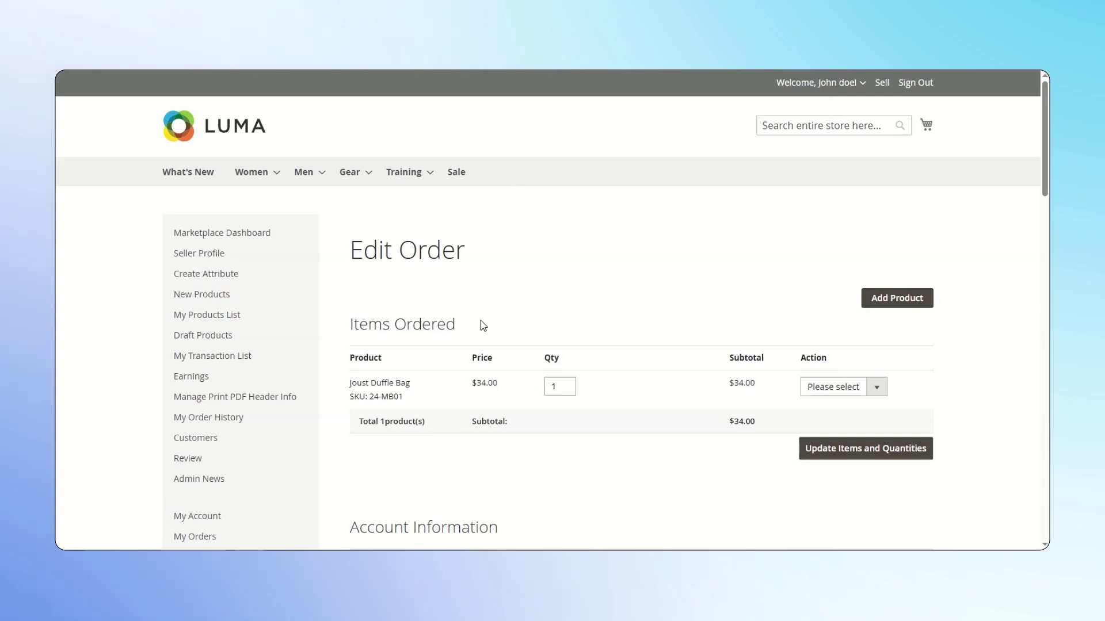
# Set the Joust Duffle Bag's quantity to 3 in the edited order and update the items.
pyautogui.scroll(-10, 496, 313)
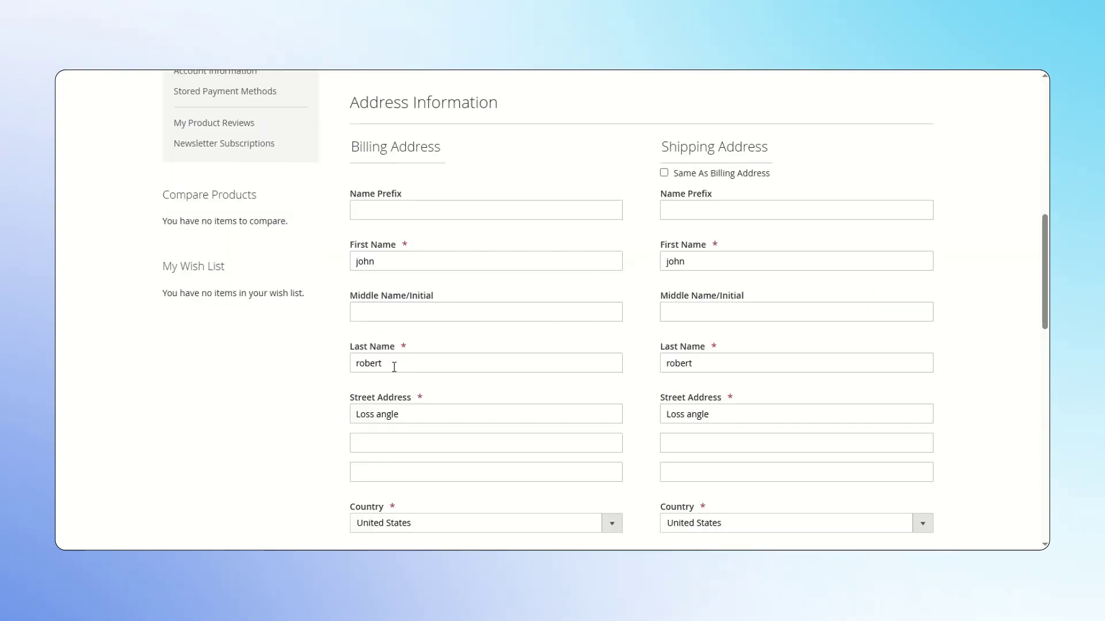
pyautogui.moveTo(401, 367); pyautogui.dragTo(305, 377)
pyautogui.scroll(10, 309, 378)
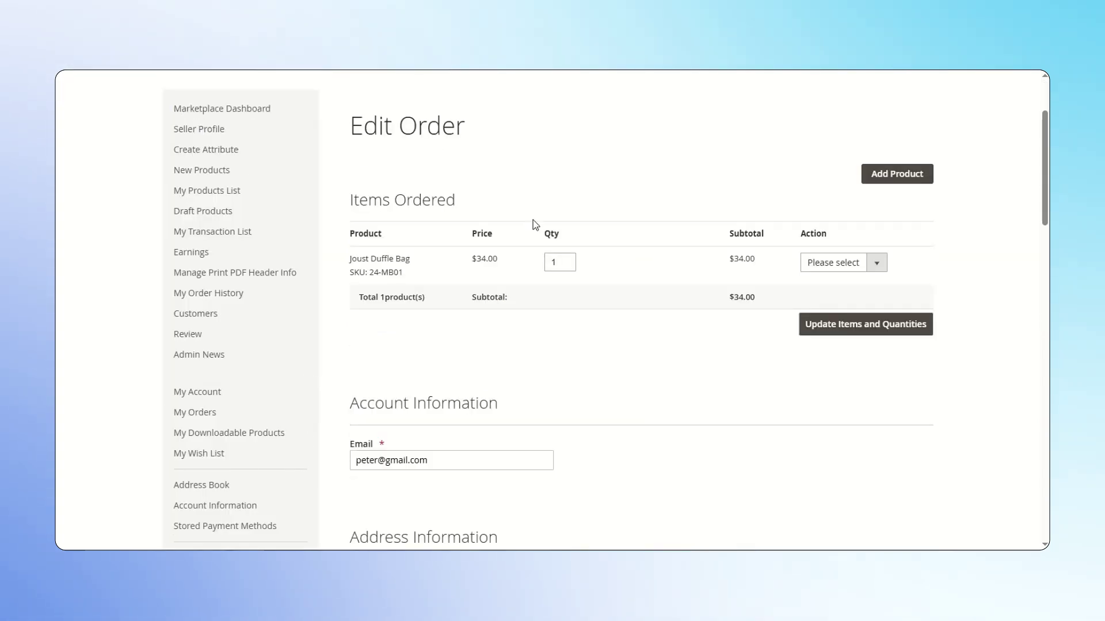
pyautogui.doubleClick(555, 263)
pyautogui.write('2')
pyautogui.click(675, 375)
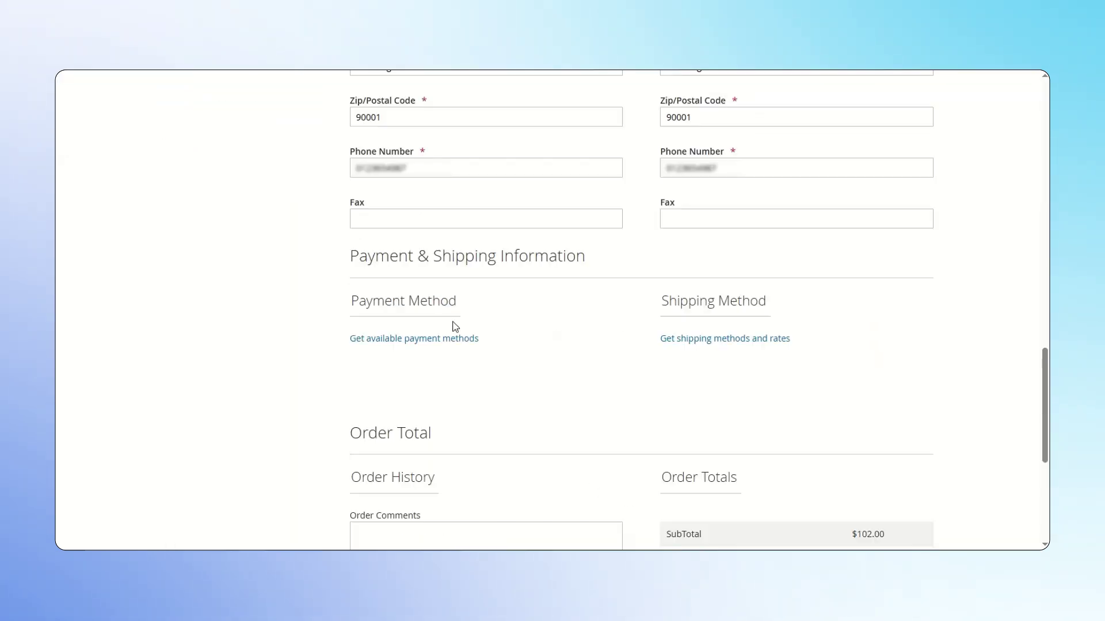
# Choose Check / Money order payment and Best Way Table Rate $5.00 shipping, and submit the edited order.
pyautogui.click(393, 339)
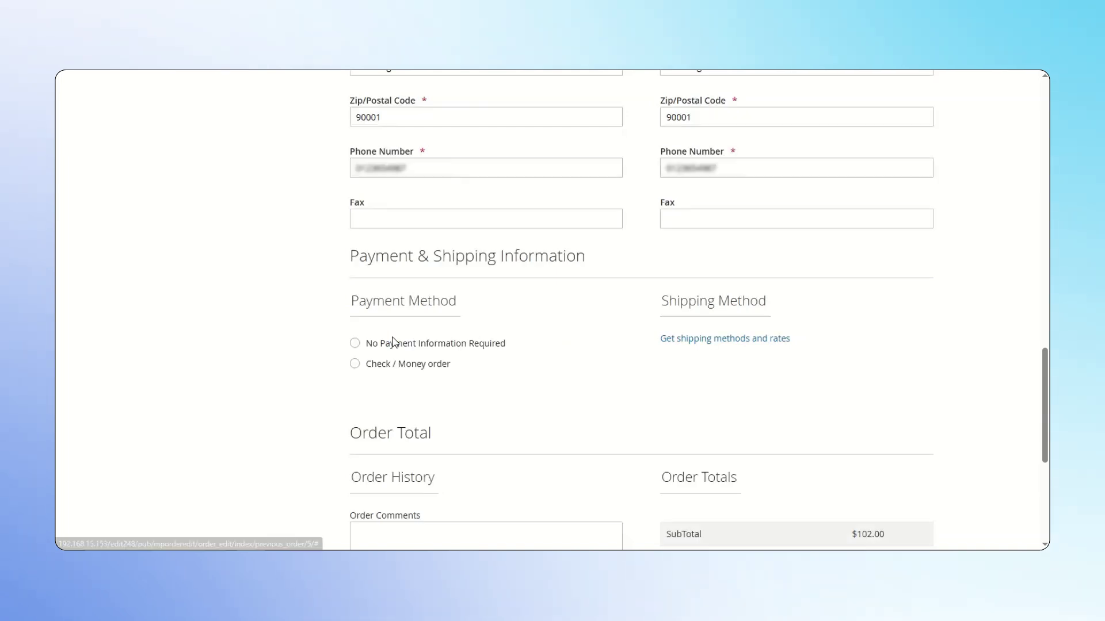
pyautogui.click(356, 367)
pyautogui.click(709, 343)
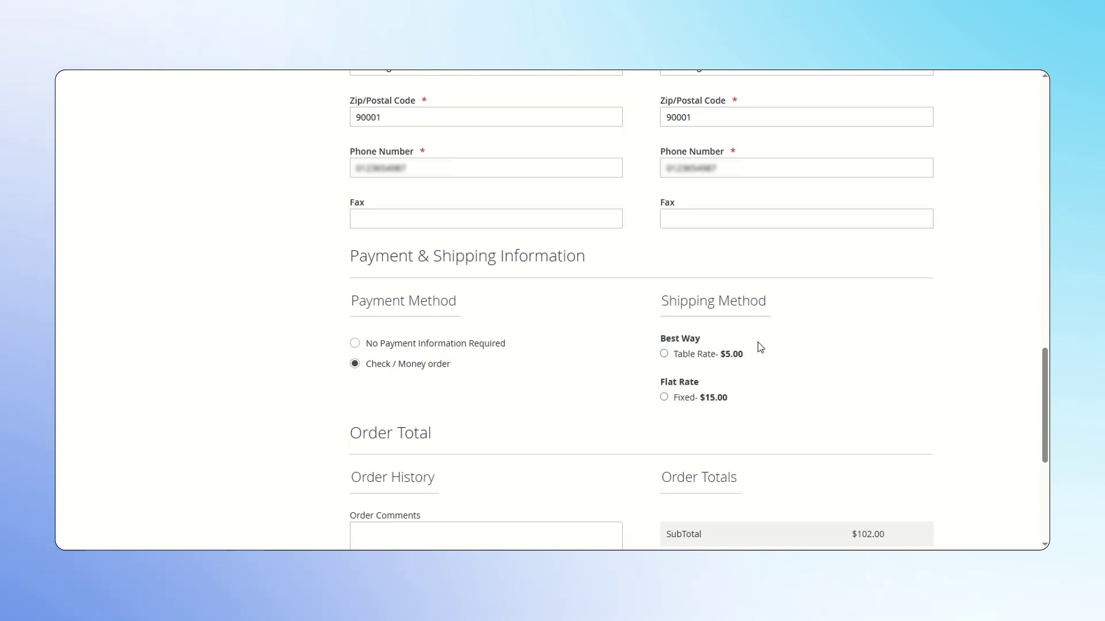
pyautogui.click(665, 354)
pyautogui.scroll(-5, 464, 339)
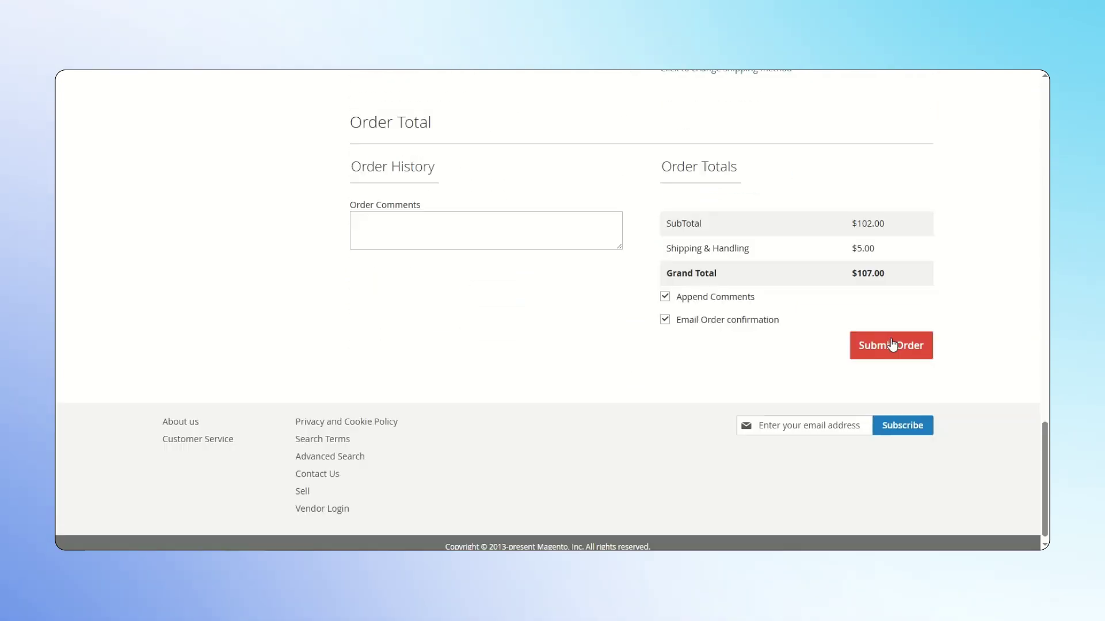
pyautogui.click(890, 341)
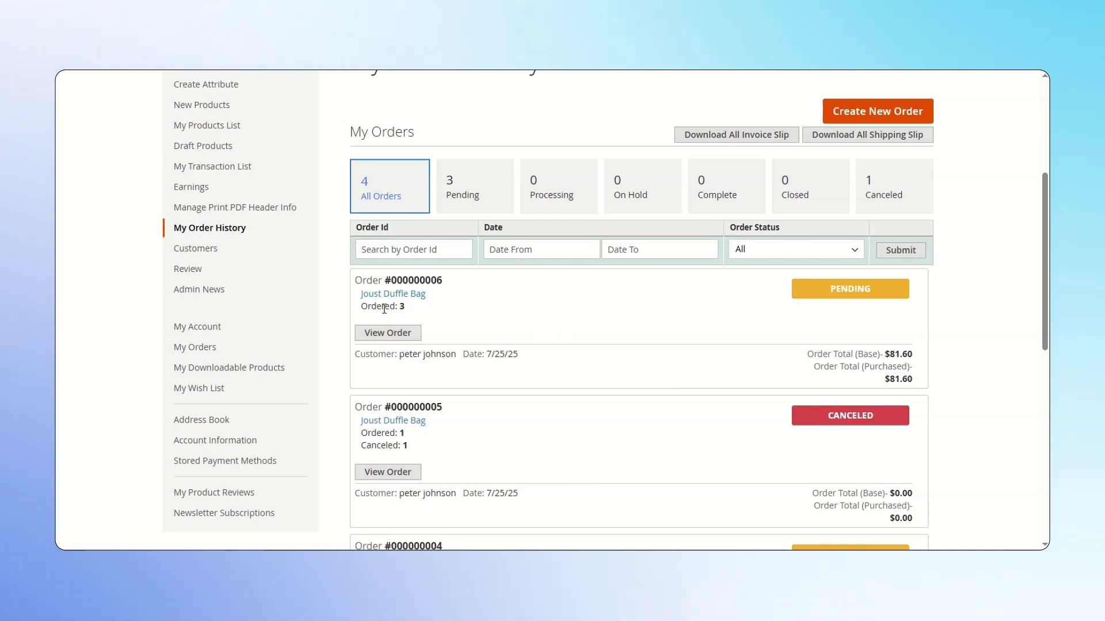
# Compare the ordered quantities of the replacement order and the canceled original in My Order History.
pyautogui.moveTo(383, 308); pyautogui.dragTo(409, 313)
pyautogui.moveTo(395, 434); pyautogui.dragTo(426, 436)
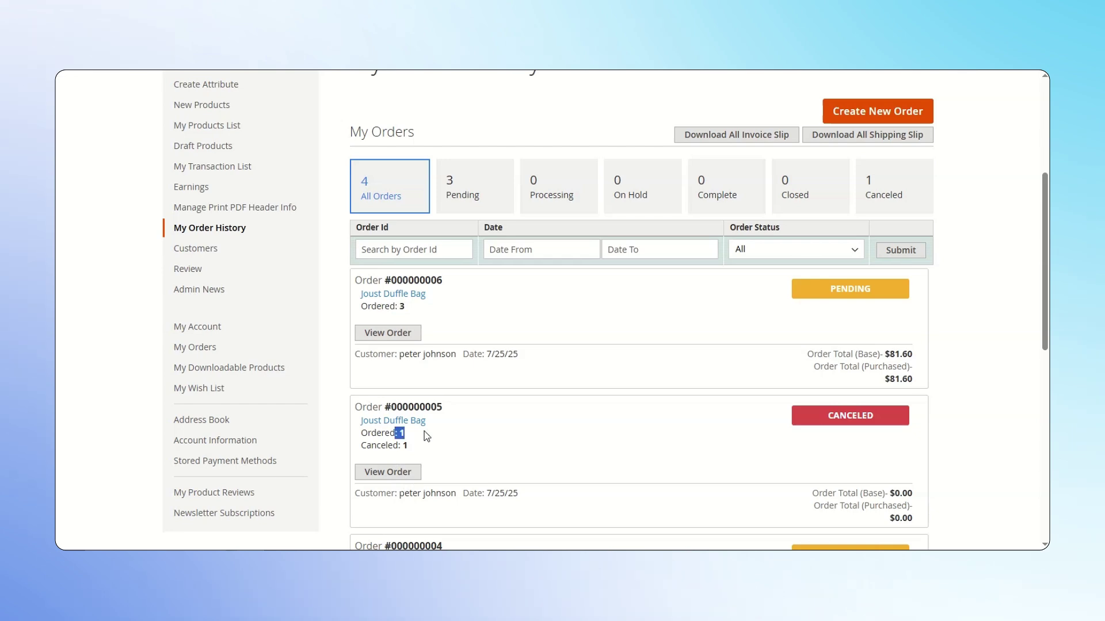